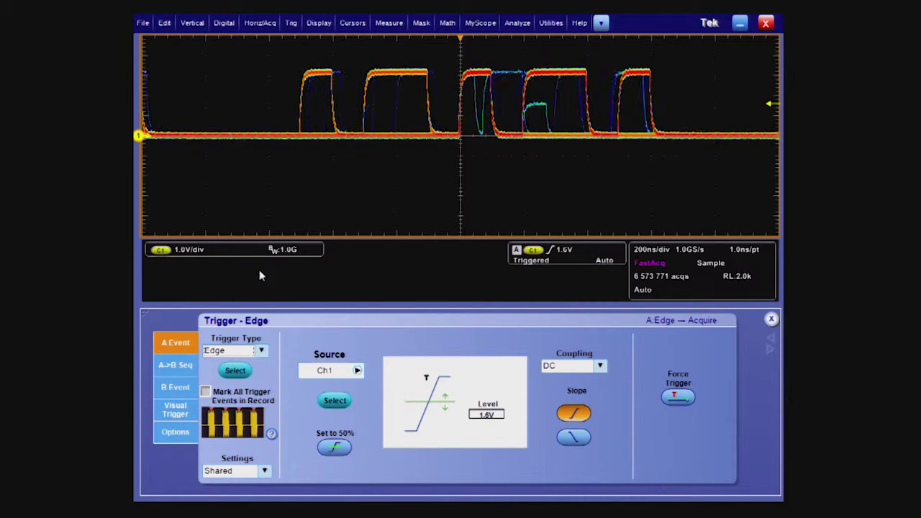
# Change the A event trigger type from Edge to Runt
pyautogui.click(239, 375)
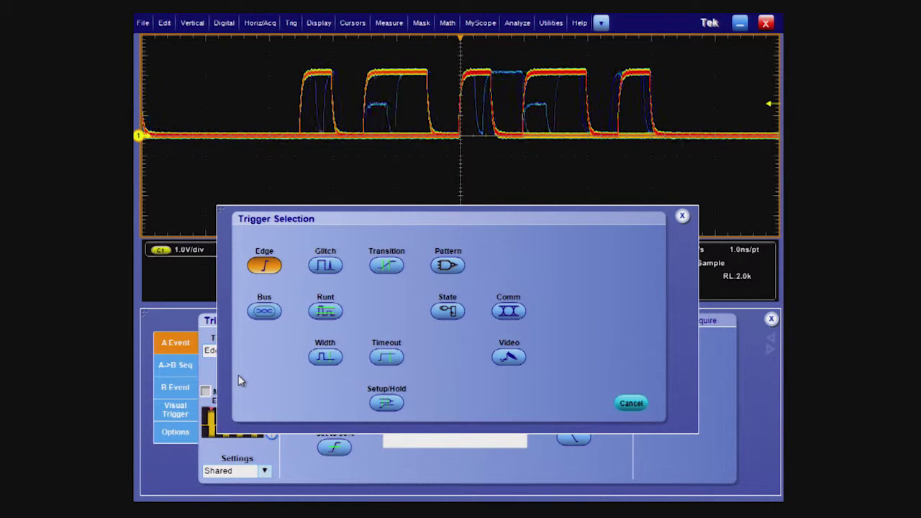
pyautogui.click(323, 318)
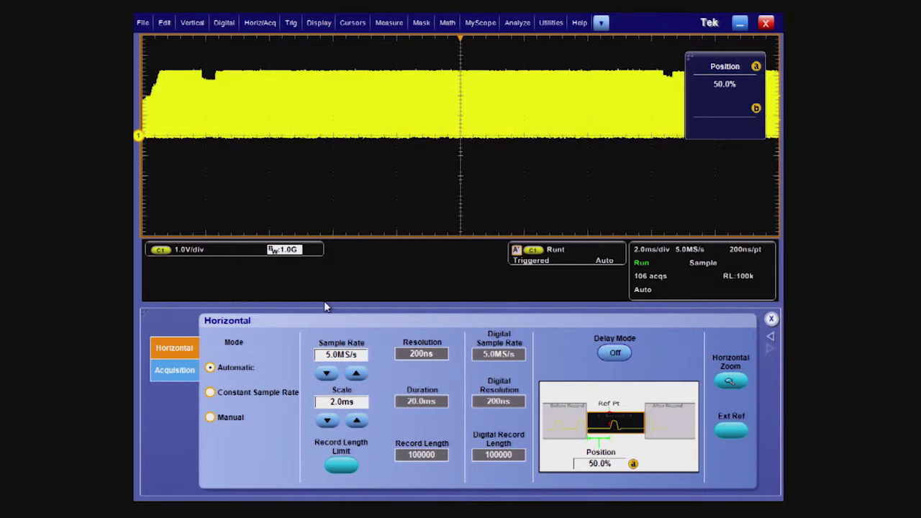
# Raise the horizontal sample rate to 100 MS/s at the 2.0 ms scale
pyautogui.click(356, 373)
pyautogui.click(356, 373)
pyautogui.click(356, 373)
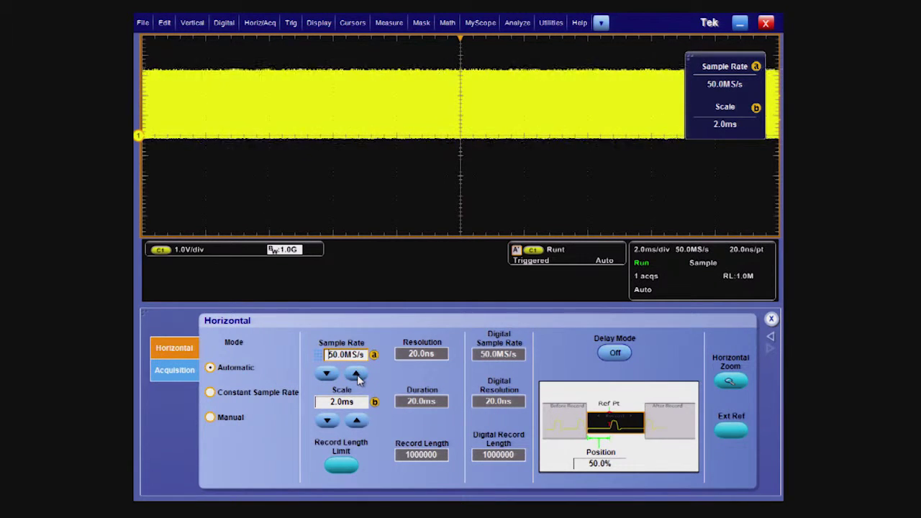
pyautogui.click(356, 373)
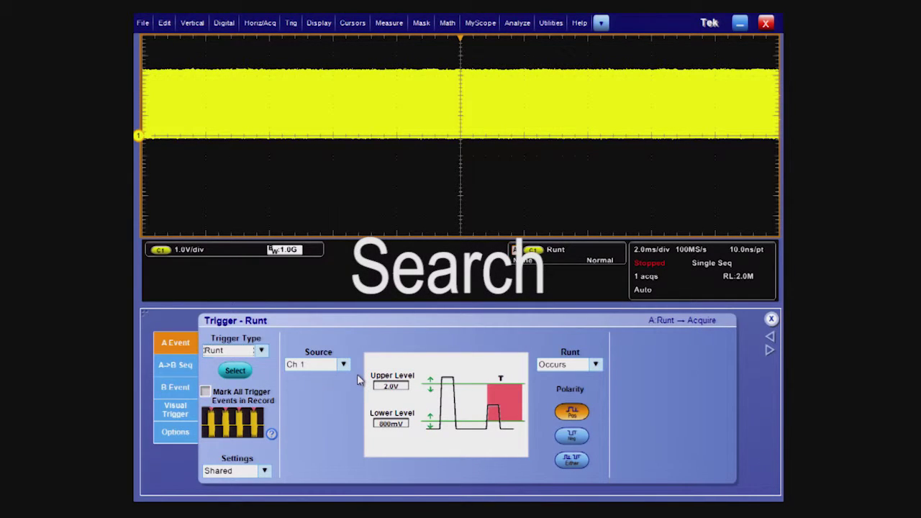
# Mark all trigger events in the record and show the search results mark table
pyautogui.click(204, 392)
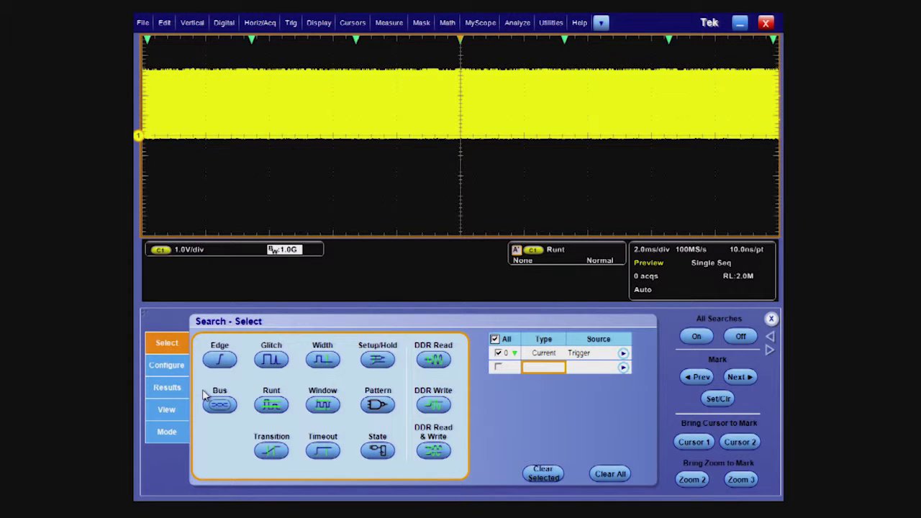
pyautogui.click(172, 393)
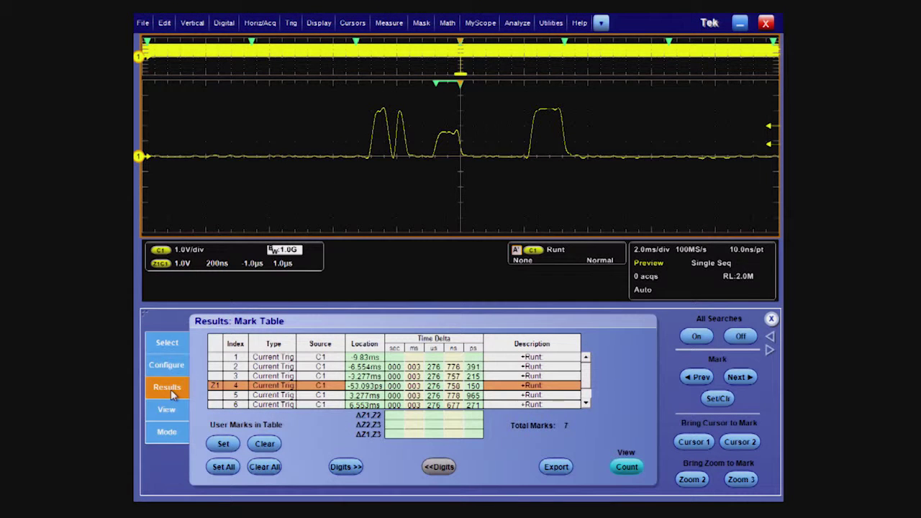
# Step forward and backward through the marked runt events to examine each one in the zoomed waveform
pyautogui.click(741, 378)
pyautogui.click(741, 378)
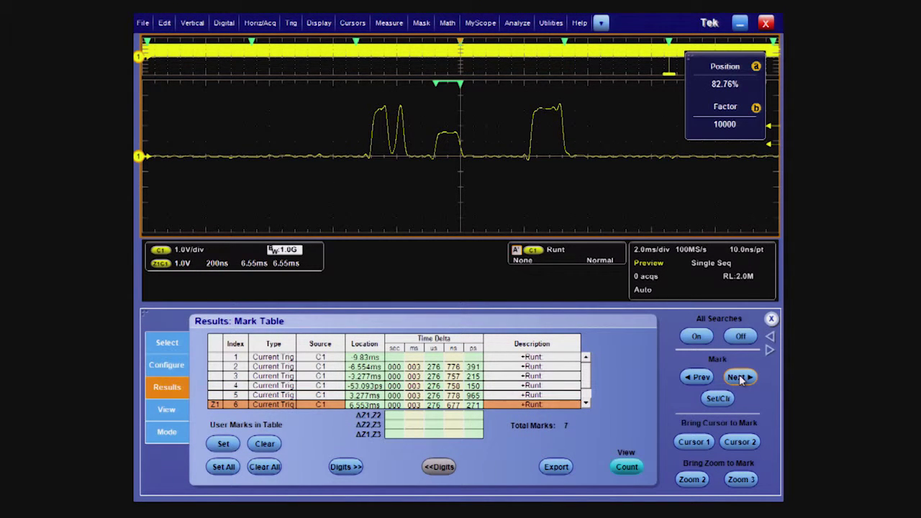
pyautogui.click(703, 377)
pyautogui.click(703, 378)
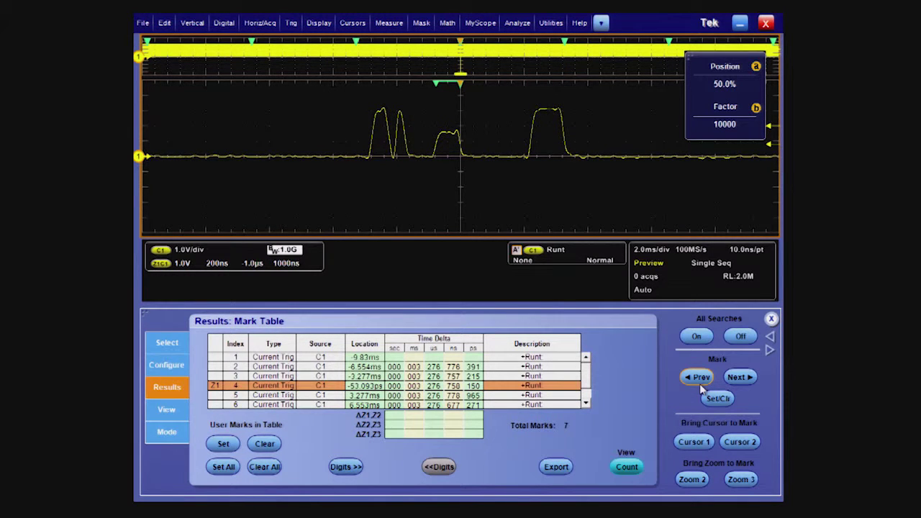
pyautogui.click(698, 379)
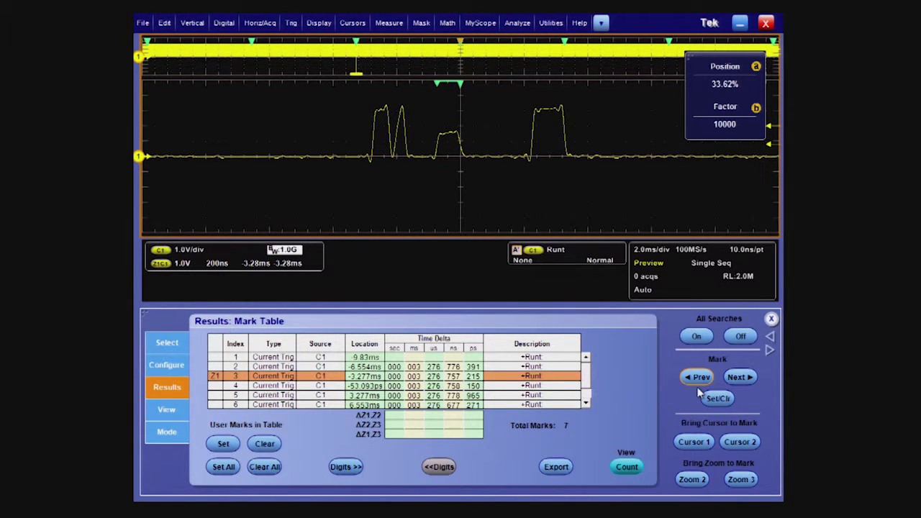
pyautogui.click(698, 379)
pyautogui.click(694, 379)
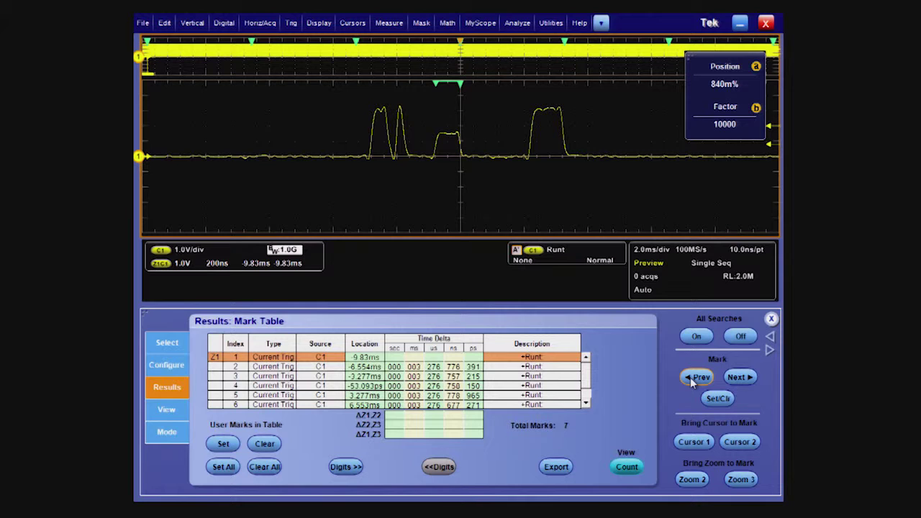
pyautogui.click(698, 379)
pyautogui.click(741, 380)
pyautogui.click(740, 381)
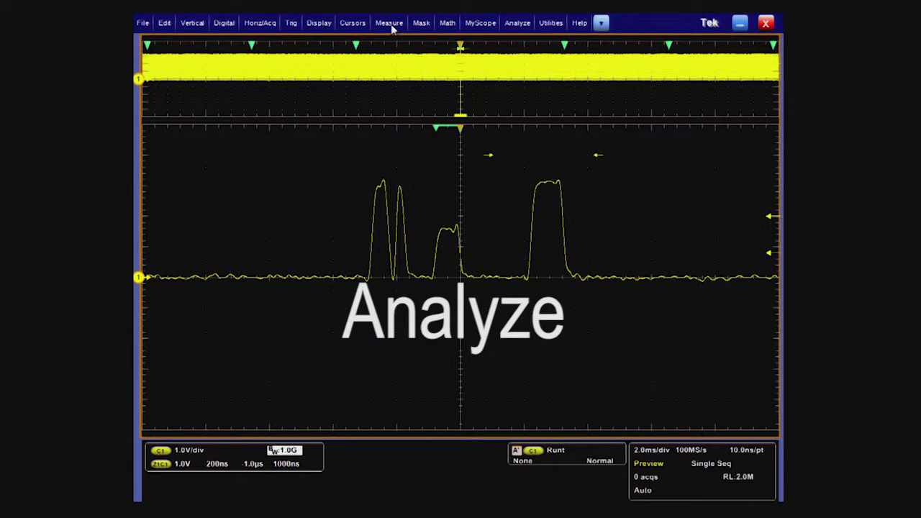
# Add a Time measurement to the zoomed runt waveform
pyautogui.click(389, 23)
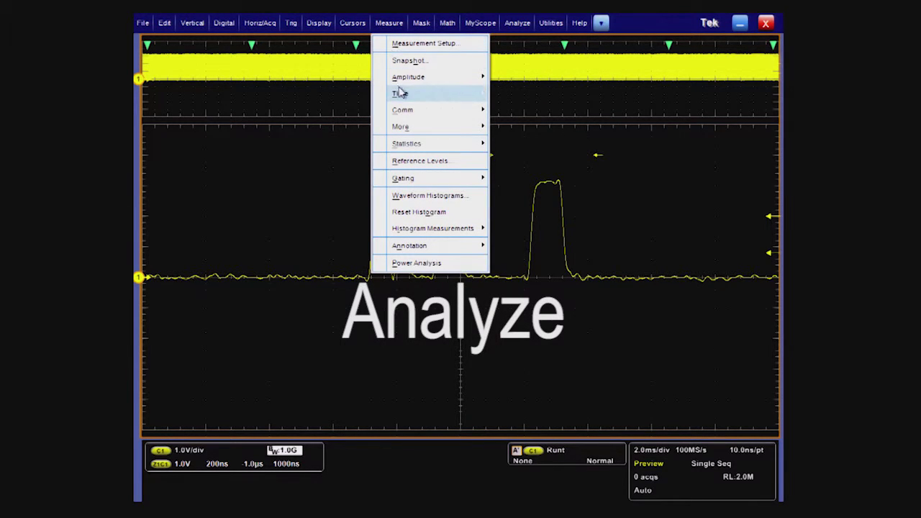
pyautogui.moveTo(401, 92)
pyautogui.click(514, 94)
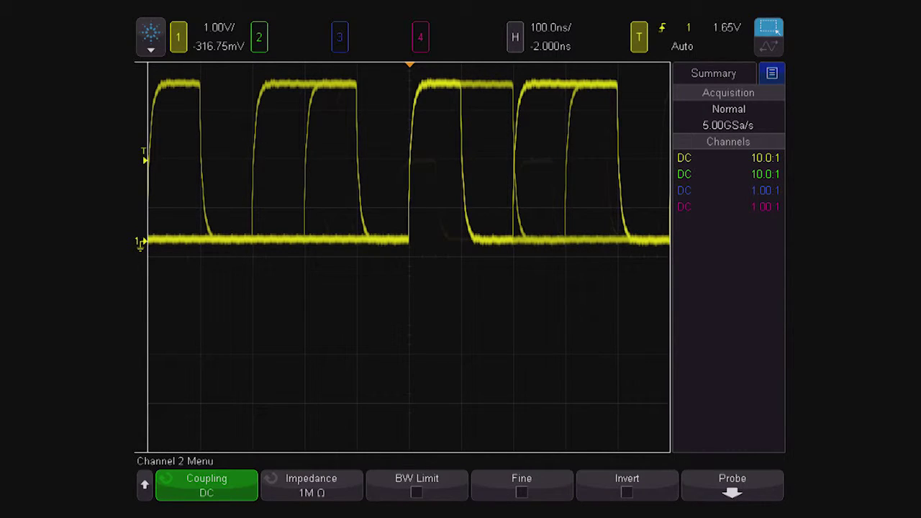
# On the second oscilloscope, set the trigger type to Runt and widen the main timebase to 2 ms per division
pyautogui.scroll(-7, 213, 240)
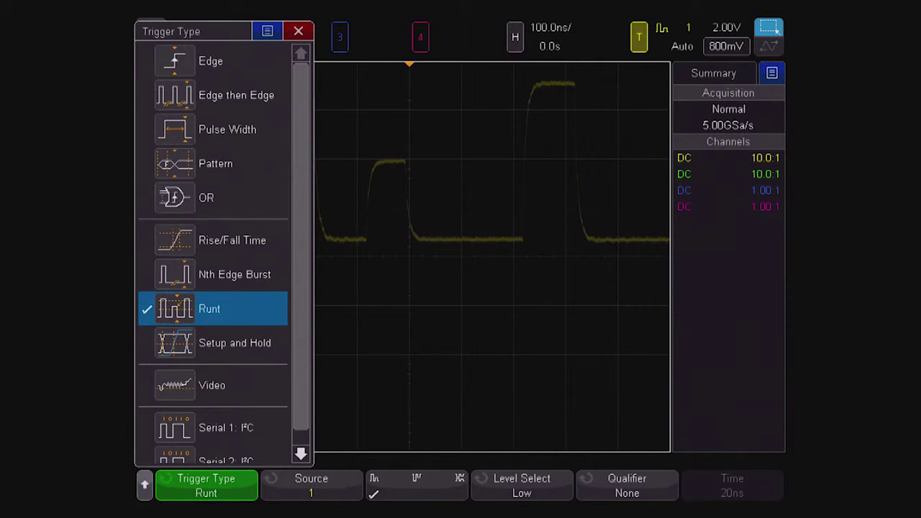
pyautogui.press('Escape')
pyautogui.scroll(-13, 409, 256)
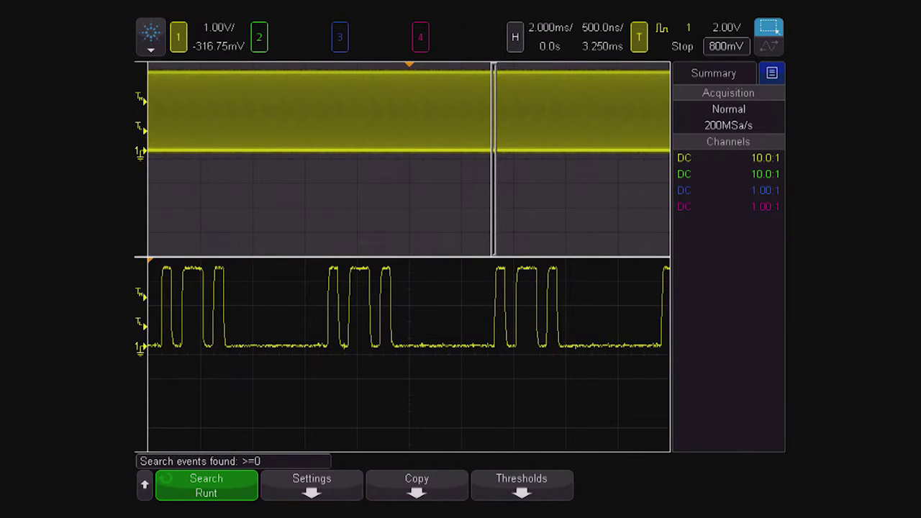
# Move the zoom window through the stopped record to a delay of 3.277 ms to look for a runt pulse
pyautogui.hscroll(4, 407, 307)
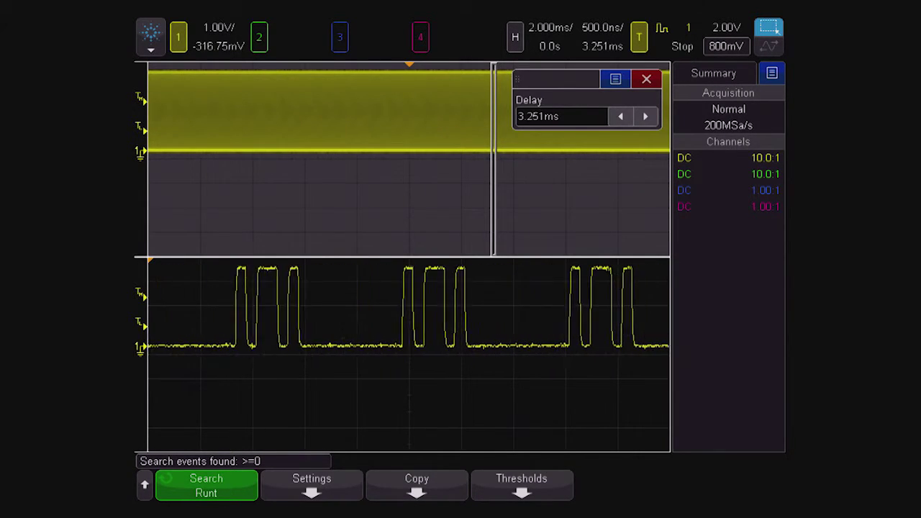
pyautogui.hscroll(6, 408, 307)
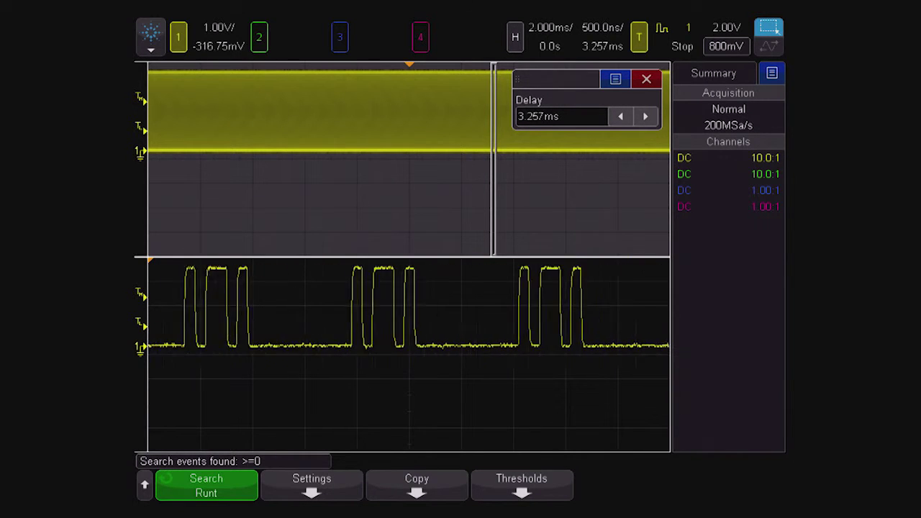
pyautogui.hscroll(4, 408, 307)
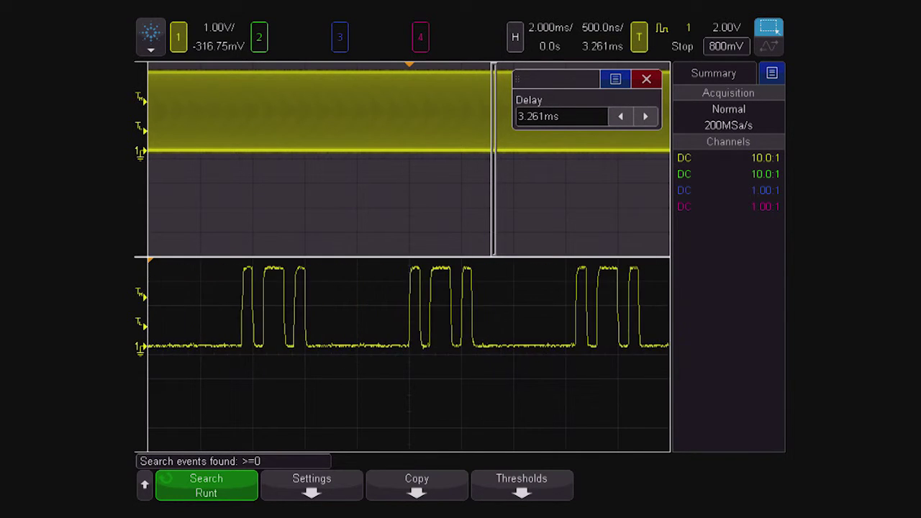
pyautogui.hscroll(4, 408, 307)
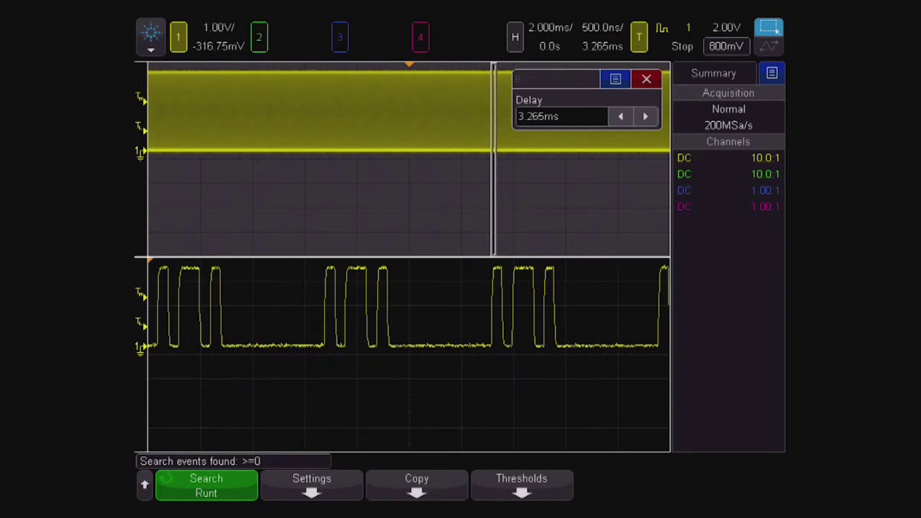
pyautogui.hscroll(5, 408, 307)
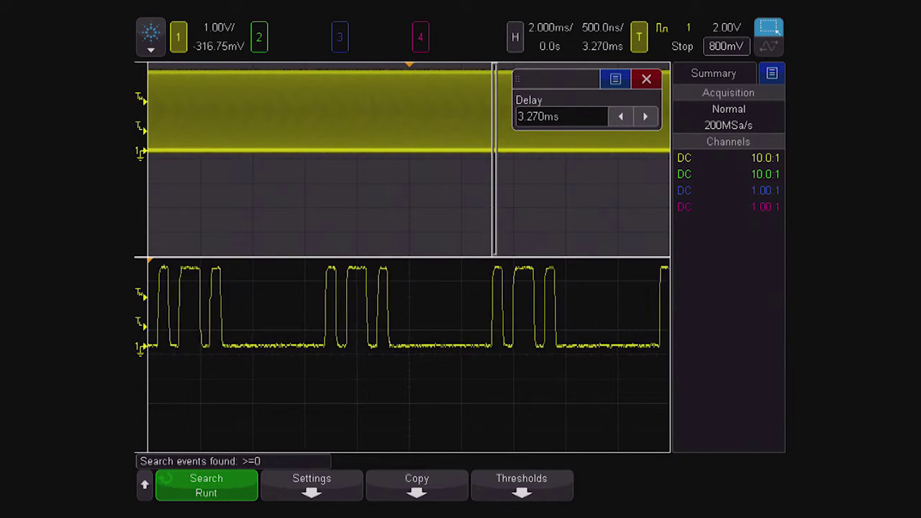
pyautogui.hscroll(5, 407, 307)
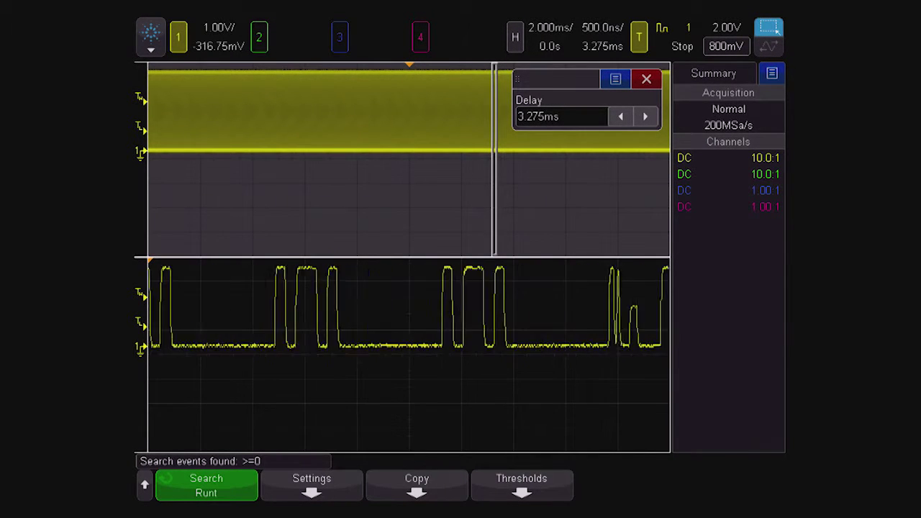
pyautogui.hscroll(2, 408, 307)
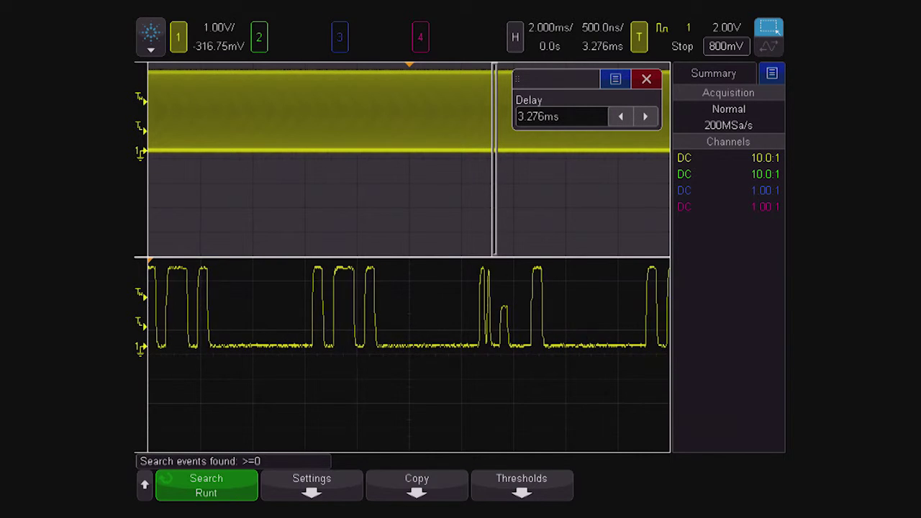
pyautogui.hscroll(1, 408, 307)
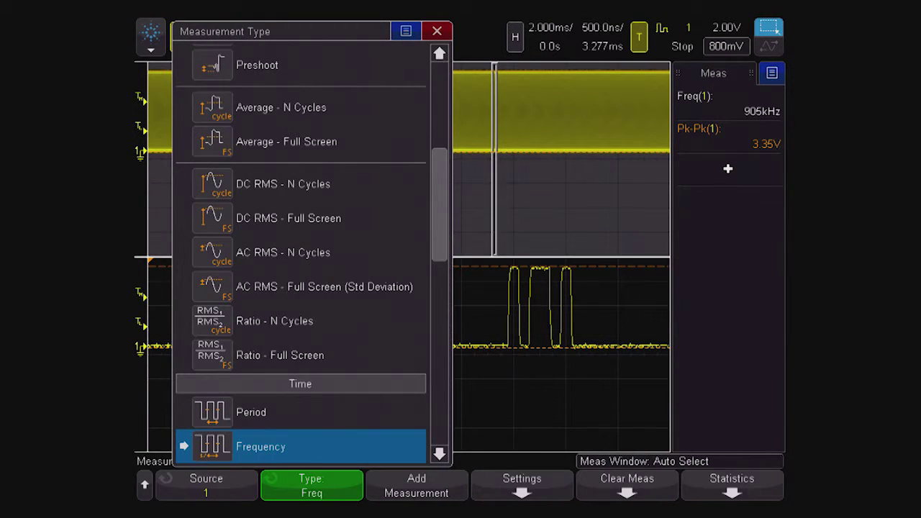
# Add a Rise Time measurement for channel 1
pyautogui.scroll(-4, 300, 287)
pyautogui.scroll(-2, 301, 288)
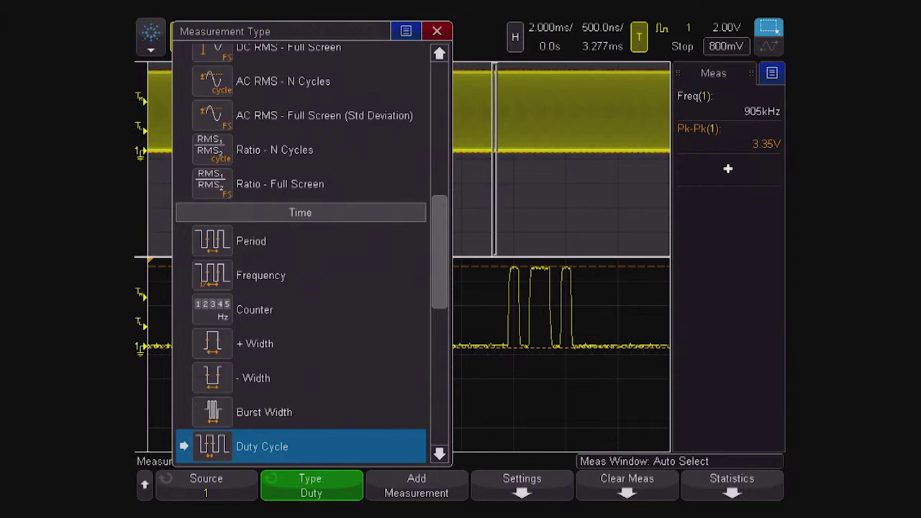
pyautogui.click(417, 485)
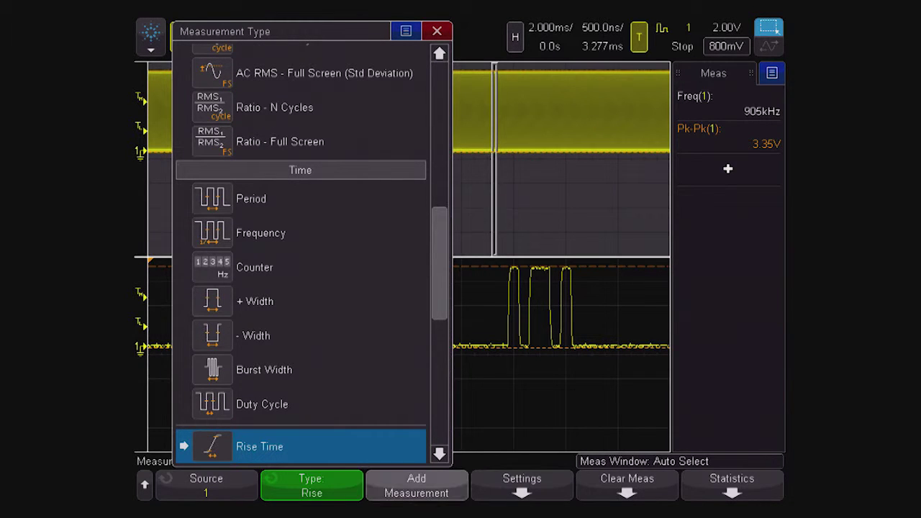
pyautogui.click(144, 484)
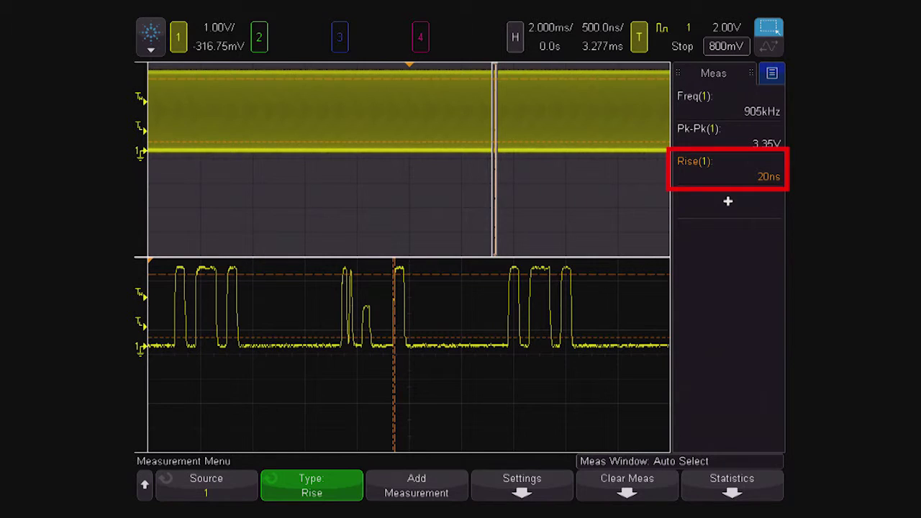
# Compare the rise time reading at zoom scales from 50 ns to 500 ns per division
pyautogui.scroll(3, 409, 355)
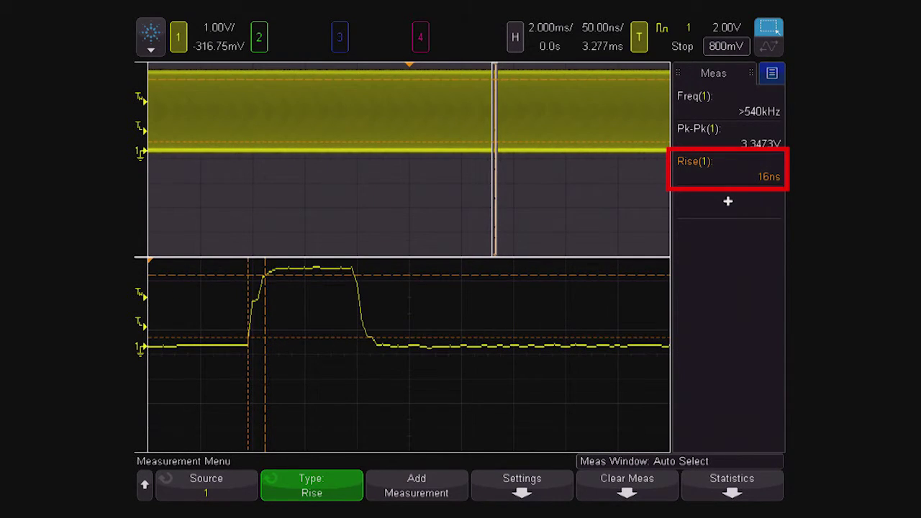
pyautogui.scroll(-1, 408, 354)
pyautogui.scroll(-1, 408, 354)
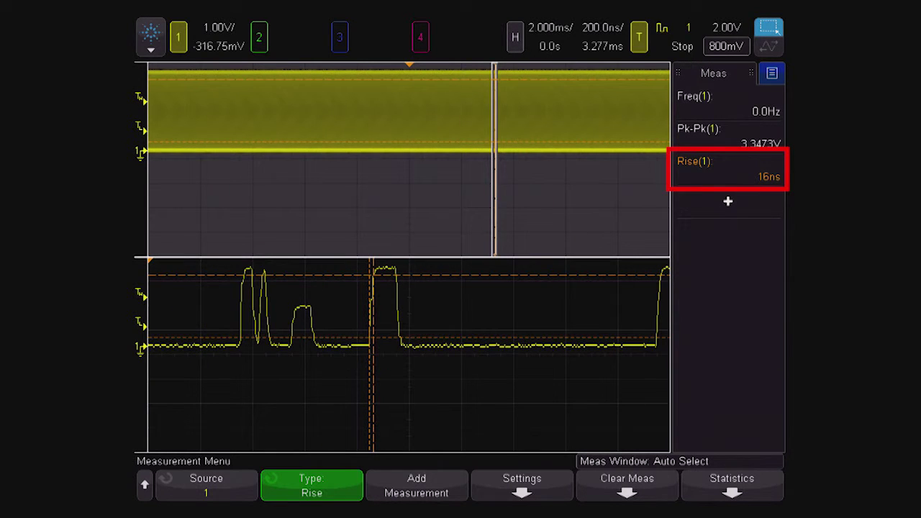
pyautogui.scroll(-1, 408, 354)
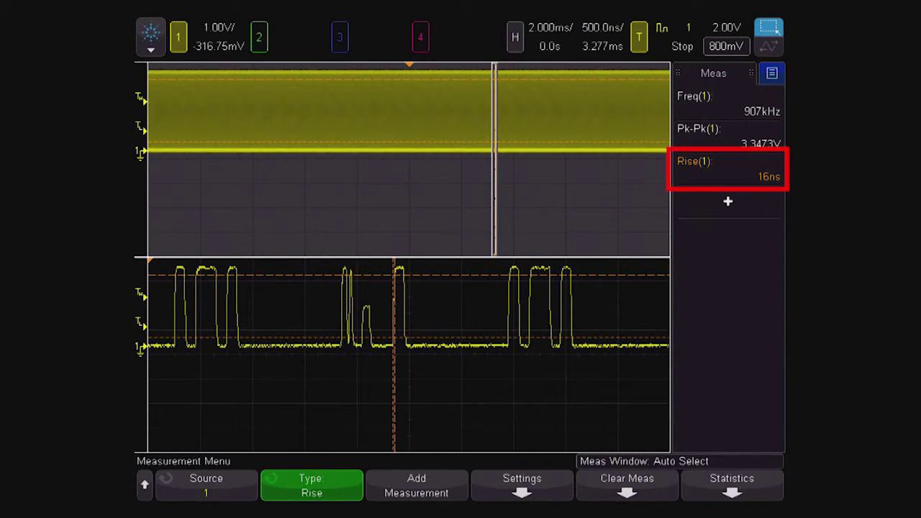
# Widen the zoom timebase in stages to 1 ms per division and examine how the rise time reading responds
pyautogui.scroll(-1, 409, 354)
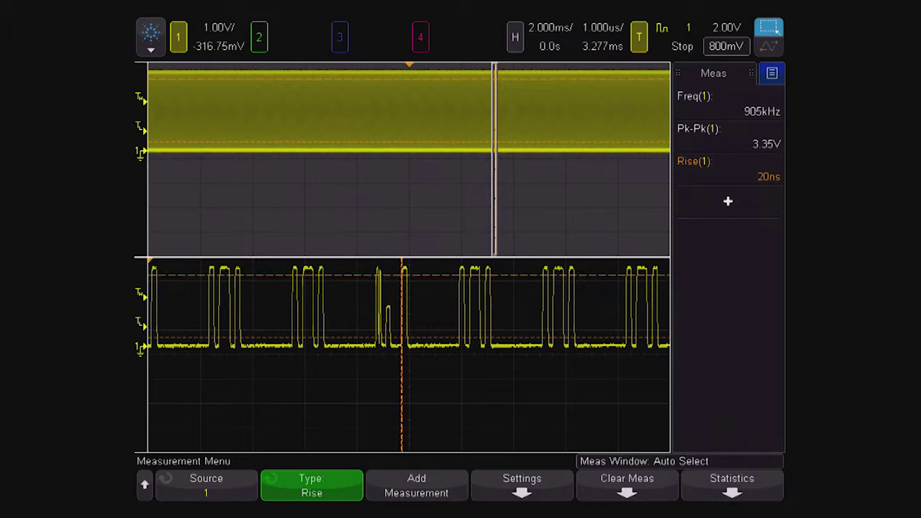
pyautogui.scroll(-1, 408, 354)
pyautogui.scroll(-1, 409, 354)
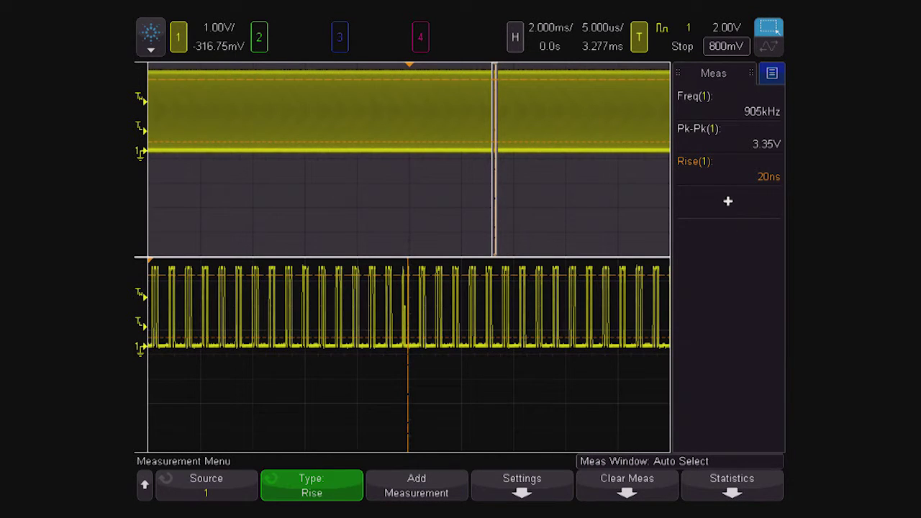
pyautogui.scroll(-1, 408, 354)
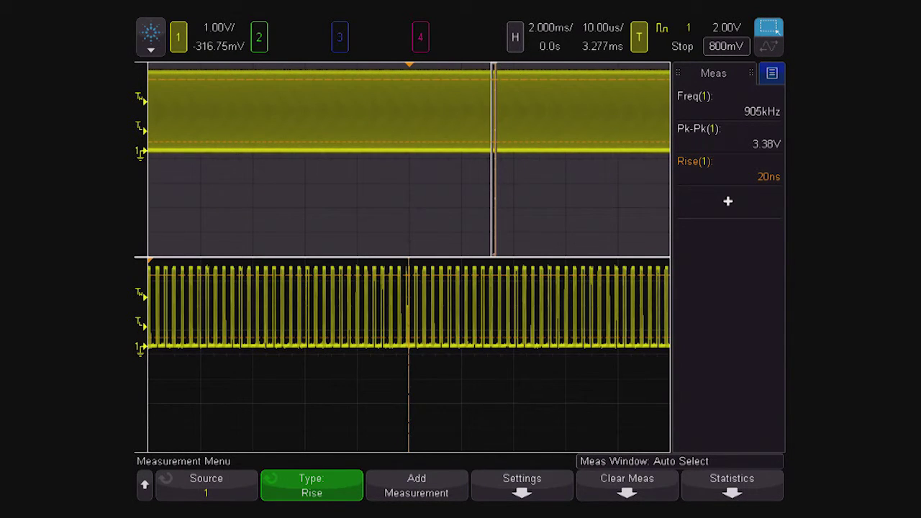
pyautogui.scroll(-1, 408, 354)
pyautogui.scroll(-1, 408, 354)
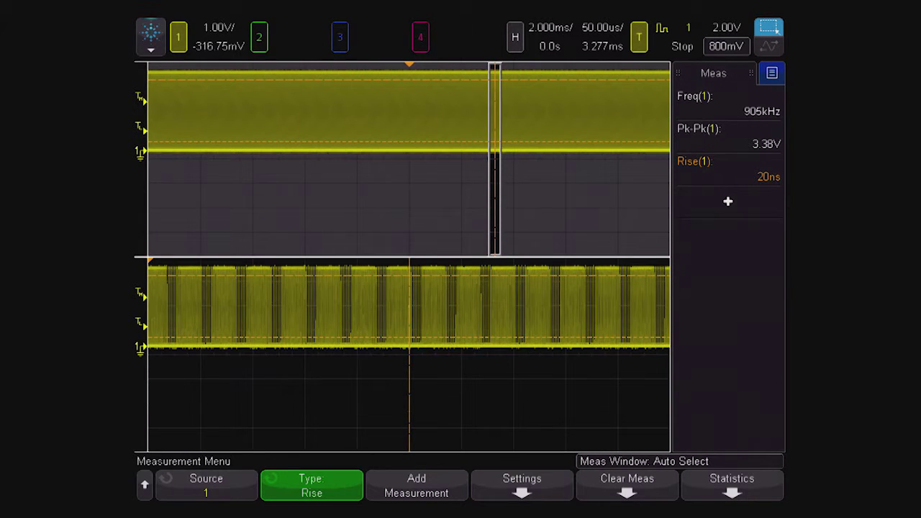
pyautogui.scroll(-1, 408, 354)
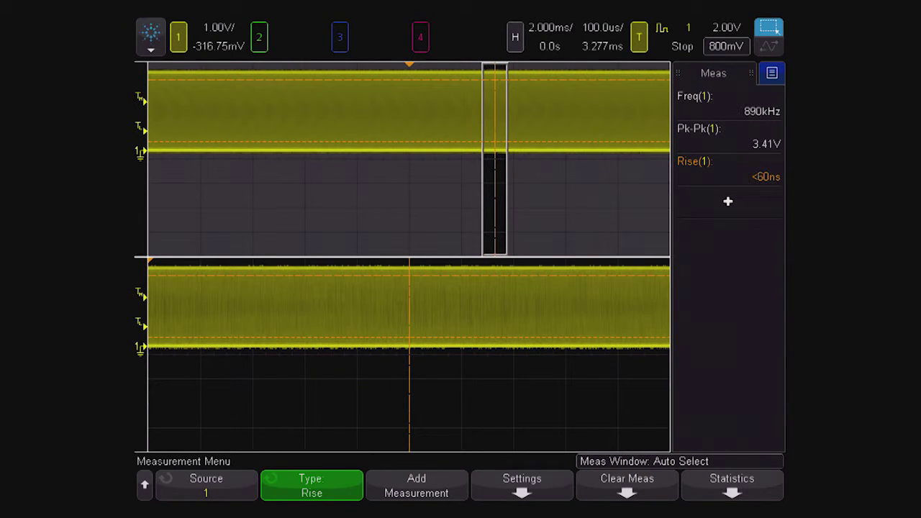
pyautogui.scroll(-1, 409, 354)
pyautogui.scroll(-1, 409, 354)
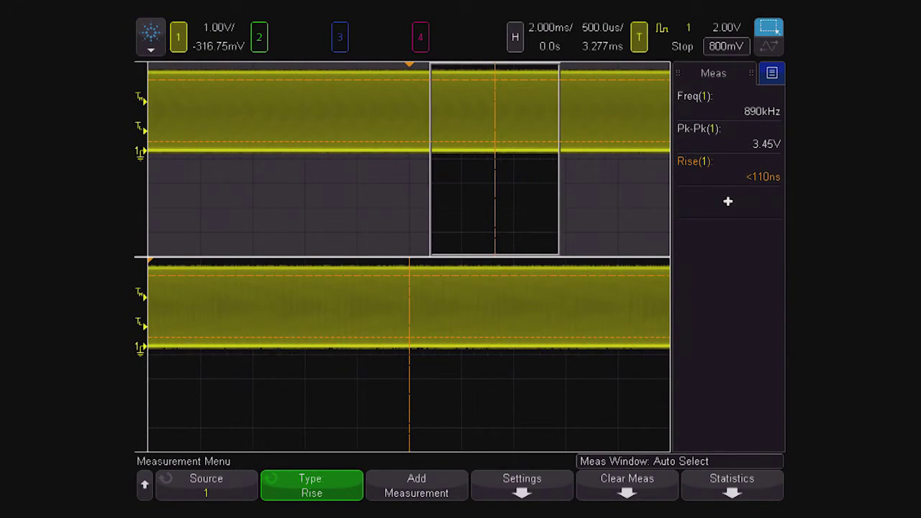
pyautogui.scroll(-1, 408, 353)
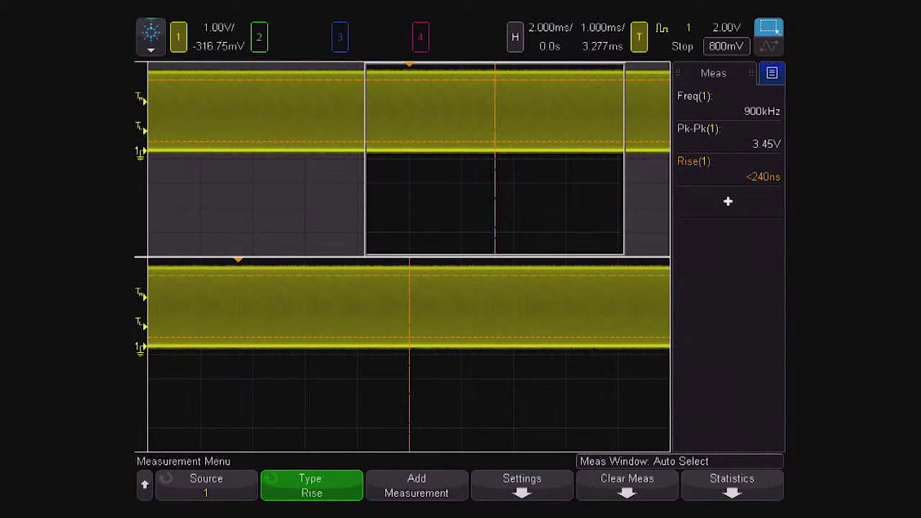
pyautogui.scroll(-1, 408, 354)
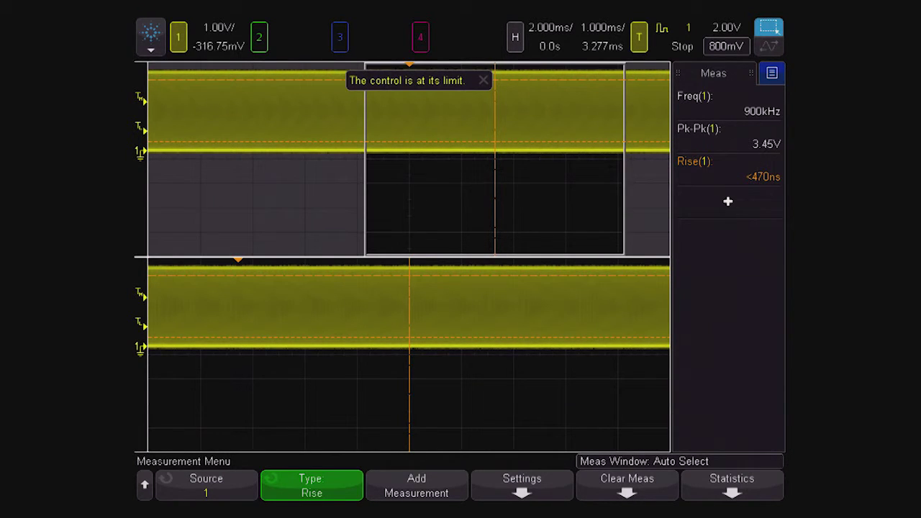